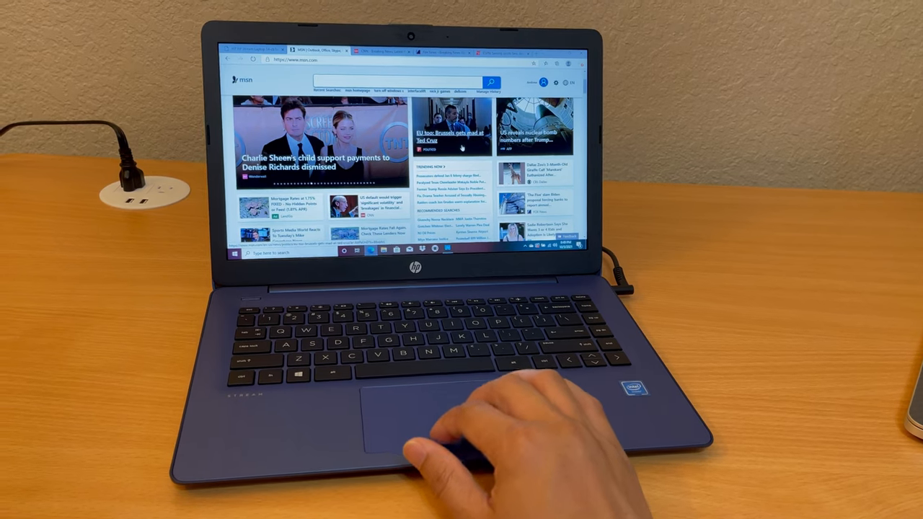
scroll(463, 147, down, 1)
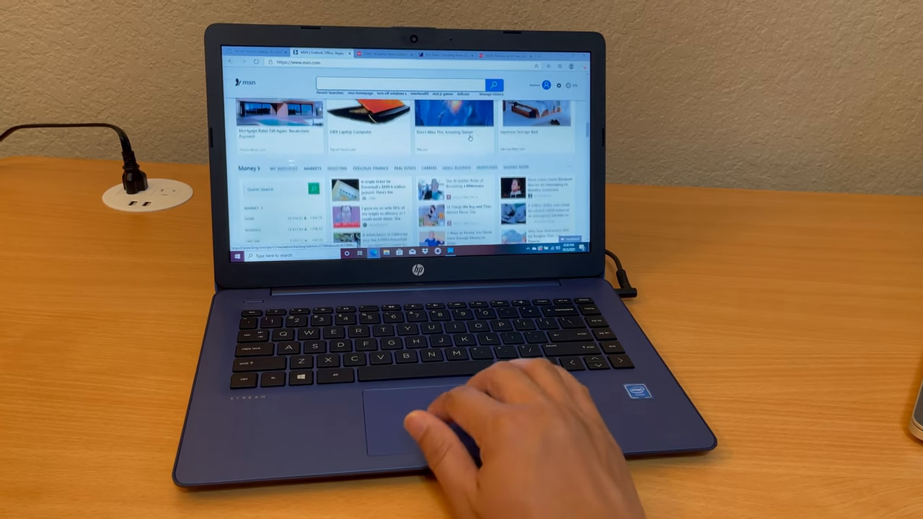
scroll(470, 133, down, 5)
scroll(474, 123, up, 2)
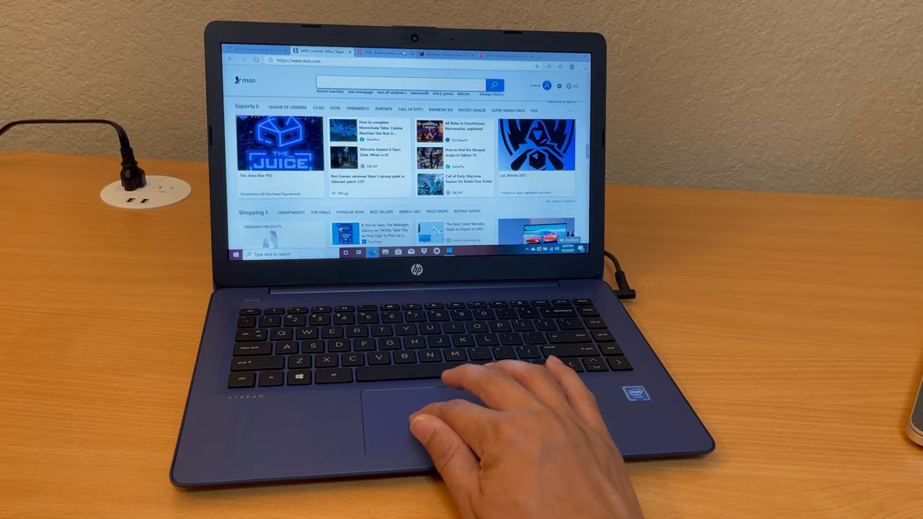
scroll(404, 159, down, 5)
scroll(404, 159, down, 5)
scroll(404, 158, down, 3)
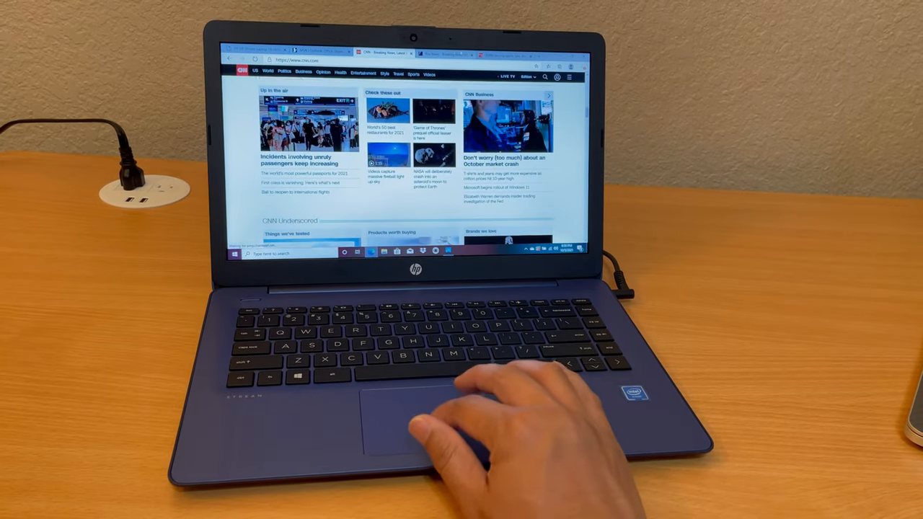
- Switch from the MSN tab to the ESPN homepage and browse its story listings
click(498, 58)
scroll(415, 144, down, 5)
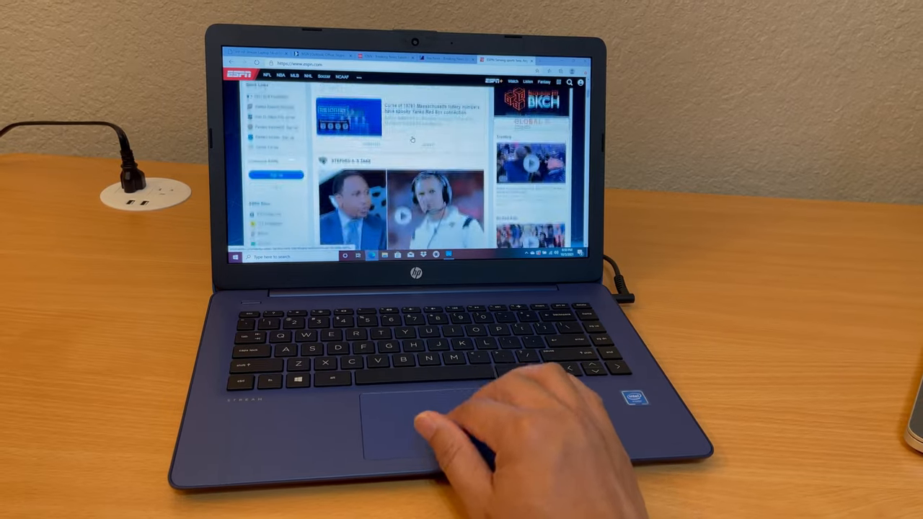
scroll(414, 144, down, 5)
scroll(400, 166, down, 5)
scroll(400, 166, down, 5)
scroll(401, 166, down, 5)
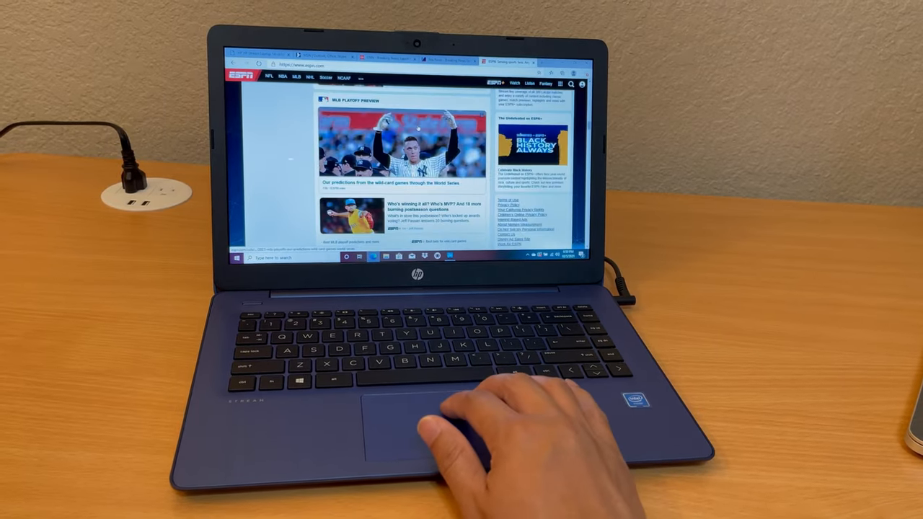
scroll(400, 165, down, 5)
scroll(400, 166, down, 5)
scroll(400, 166, down, 5)
scroll(400, 166, down, 5)
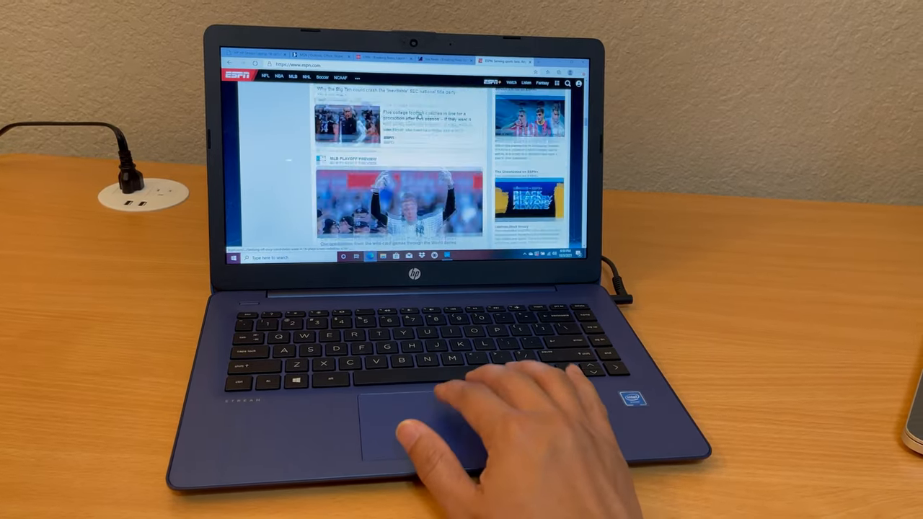
scroll(400, 166, down, 5)
scroll(417, 114, down, 5)
scroll(418, 114, down, 5)
scroll(422, 109, down, 5)
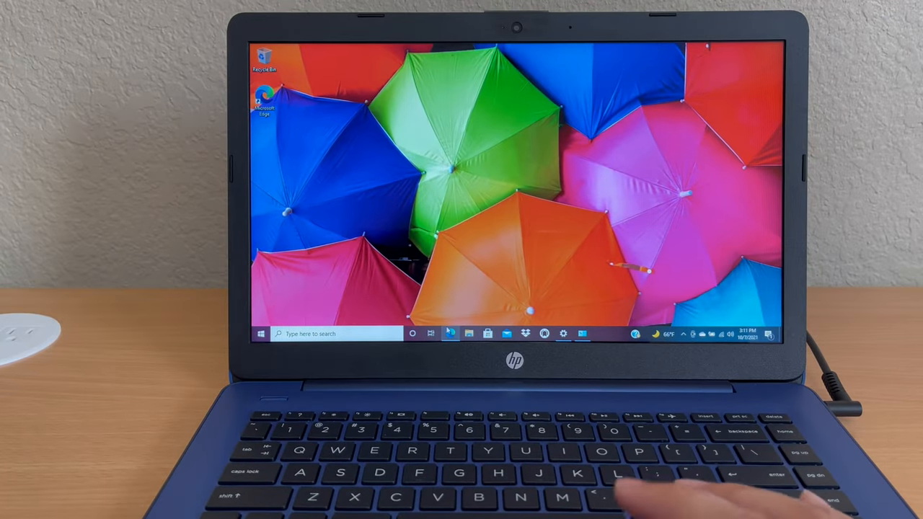
- Reopen Edge from the taskbar jump list to the Walmart HP Stream 14 product page
right_click(450, 332)
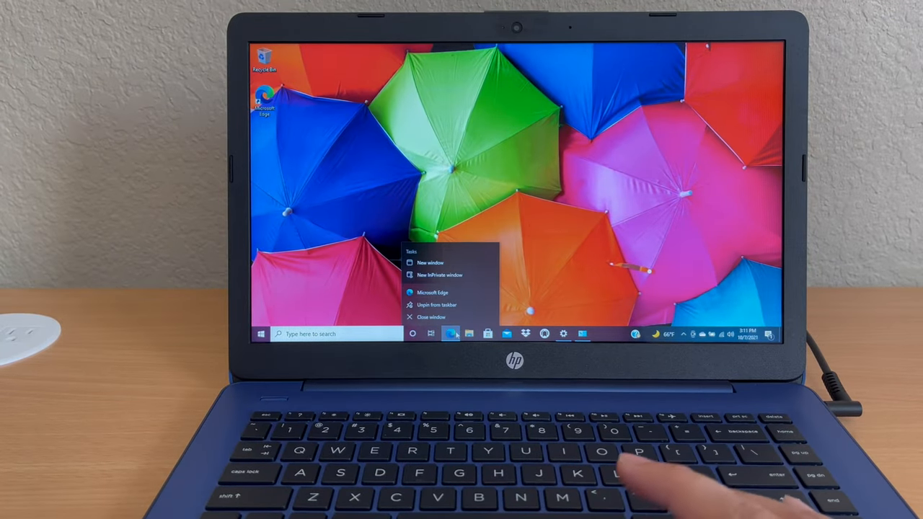
click(450, 334)
scroll(587, 184, down, 3)
scroll(587, 183, down, 3)
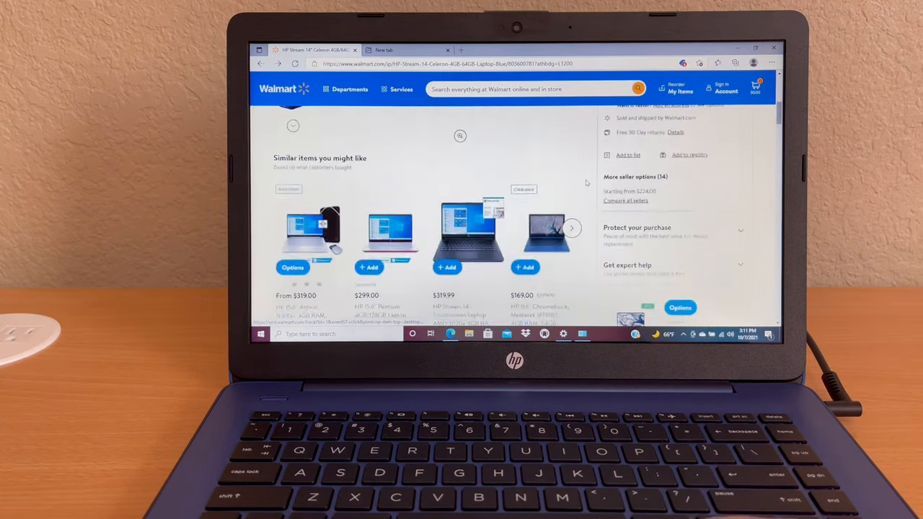
scroll(587, 183, down, 3)
scroll(587, 183, down, 3)
scroll(587, 184, down, 3)
scroll(587, 184, down, 2)
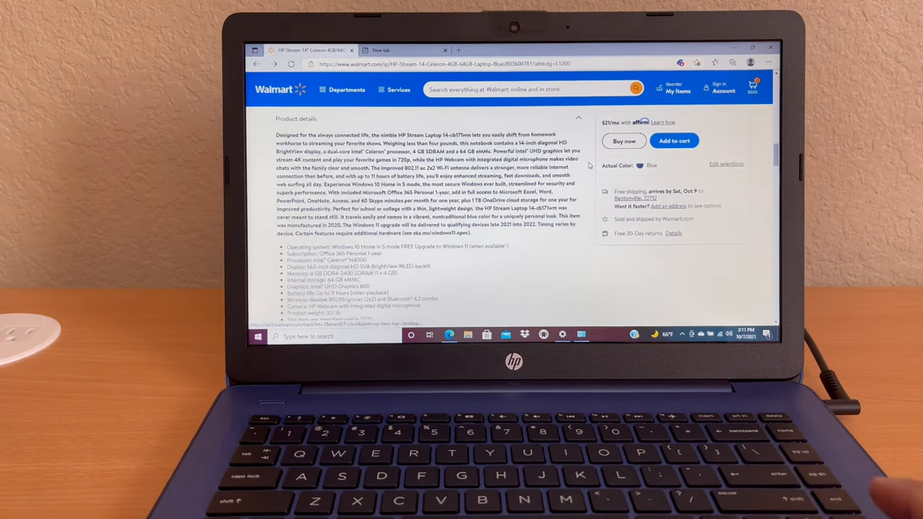